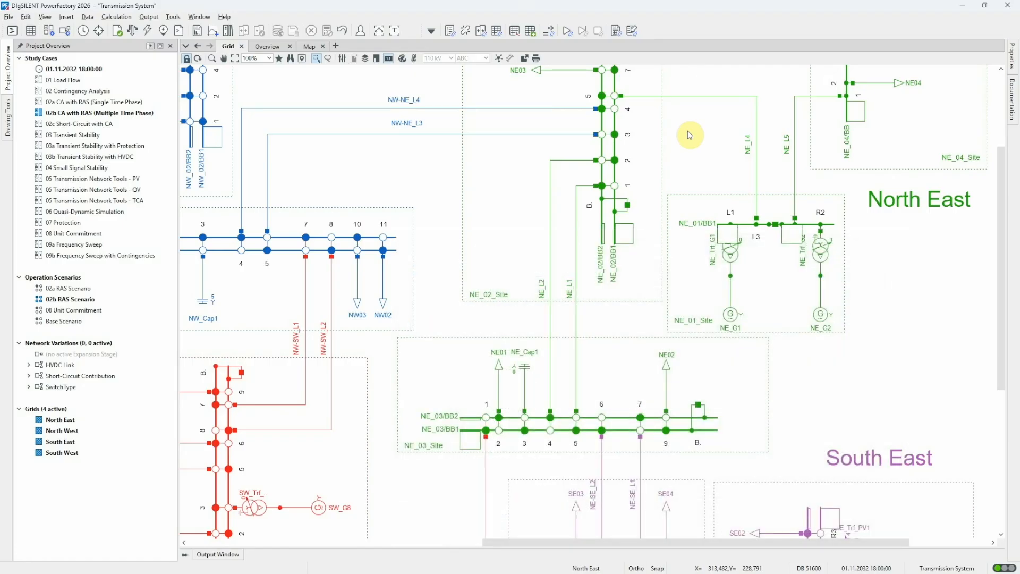
# Run a balanced AC load flow calculation for the transmission system and inspect the NE_03 busbar voltage
pyautogui.moveTo(539, 233); pyautogui.dragTo(586, 245)
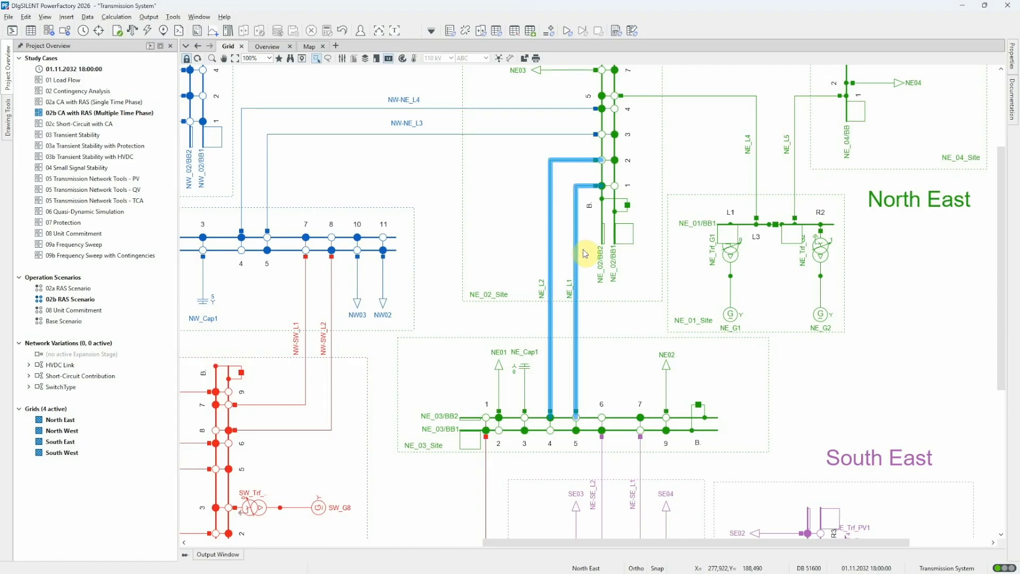
pyautogui.click(585, 253)
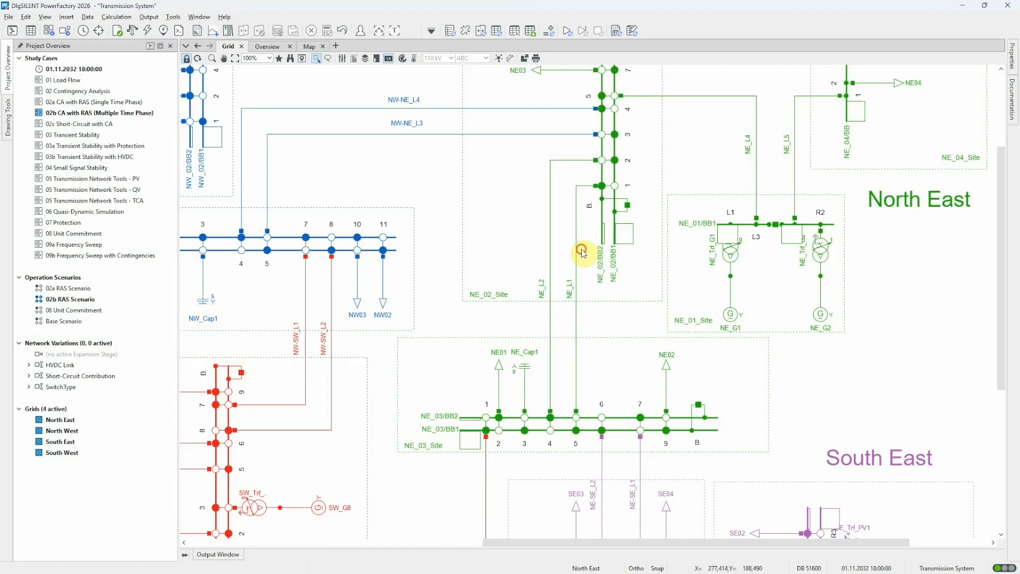
pyautogui.click(135, 33)
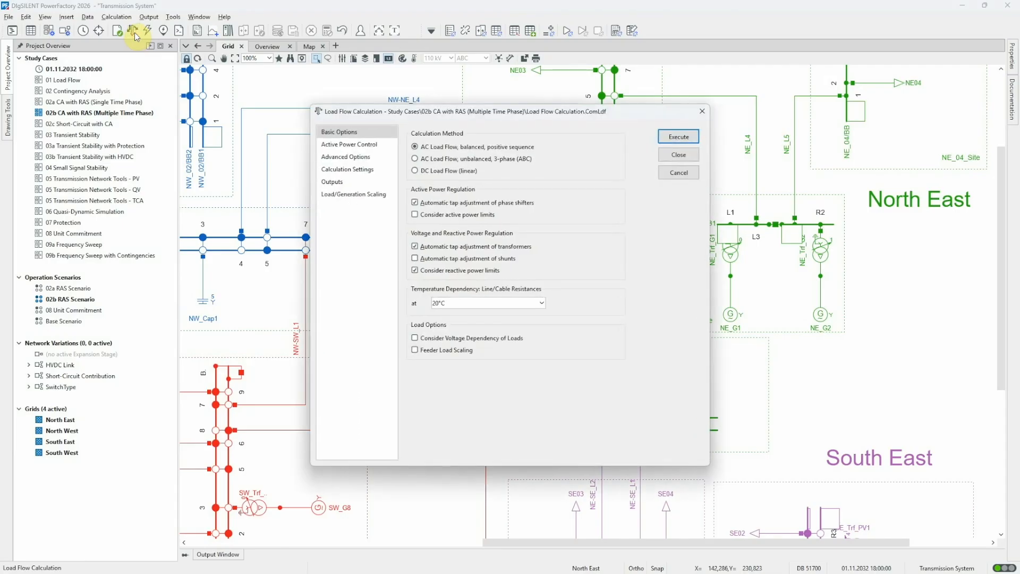
pyautogui.click(668, 139)
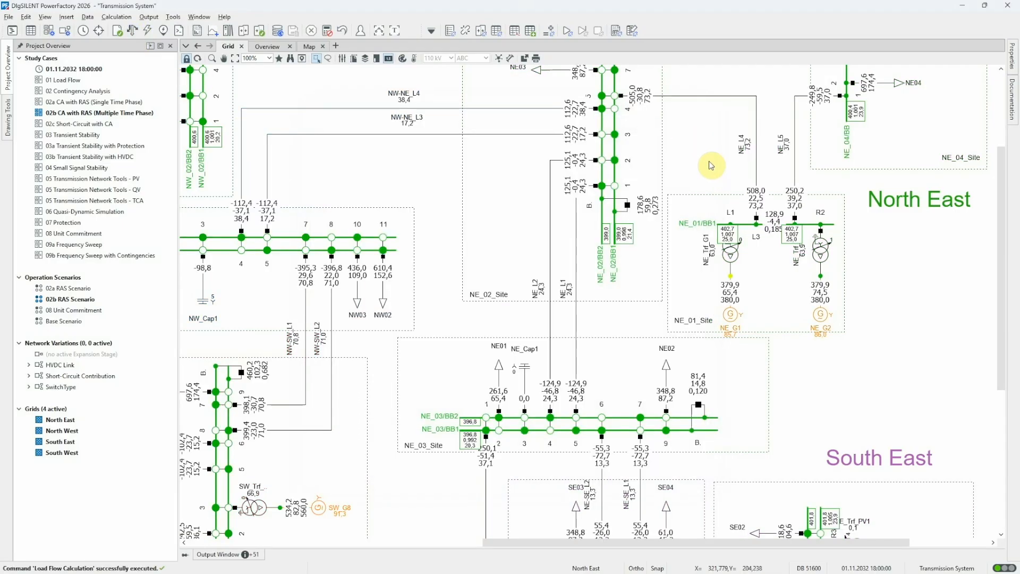
pyautogui.moveTo(464, 445)
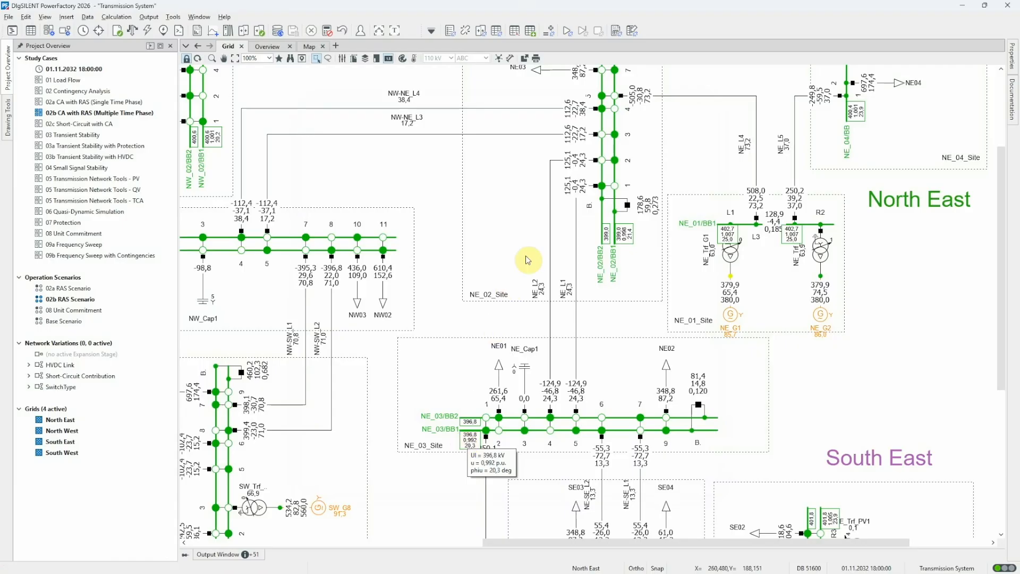
# Execute a single contingency calculation for the outage of lines NE_L1 and NE_L2
pyautogui.click(587, 257)
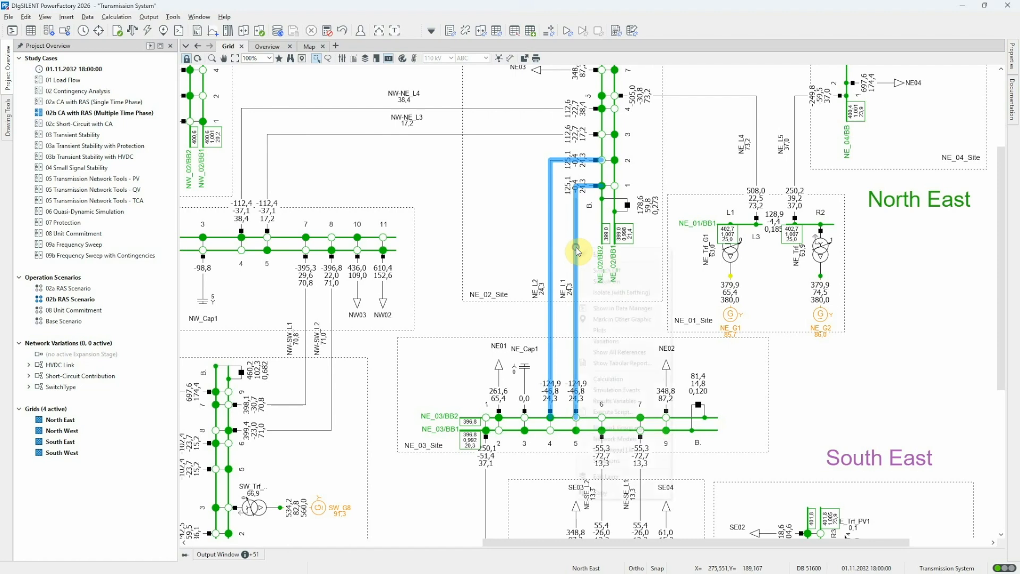
pyautogui.rightClick(577, 248)
pyautogui.moveTo(629, 378)
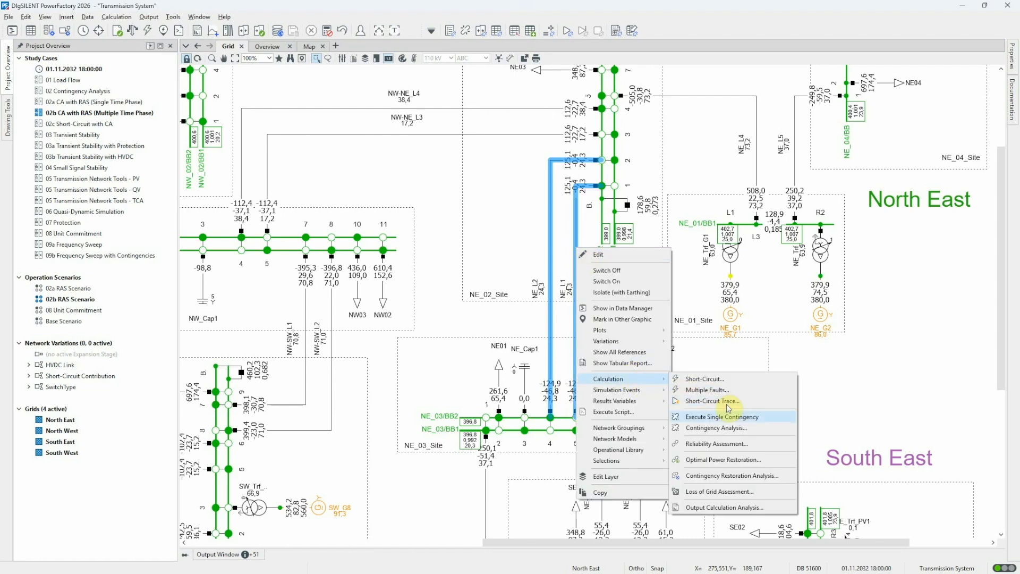
pyautogui.click(775, 422)
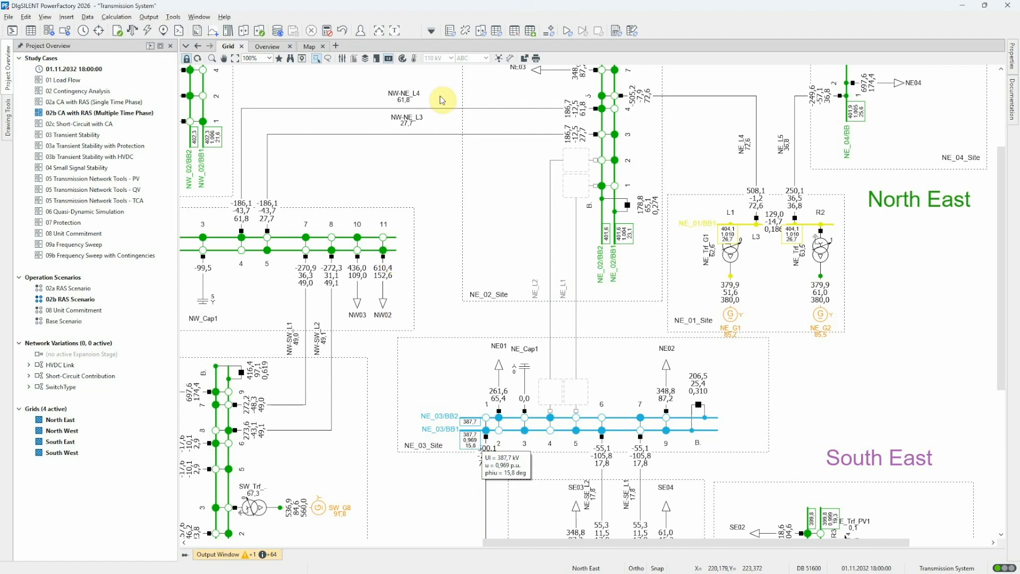
# Set the contingency analysis time phase method to Multiple Time Phases and execute the analysis
pyautogui.click(465, 32)
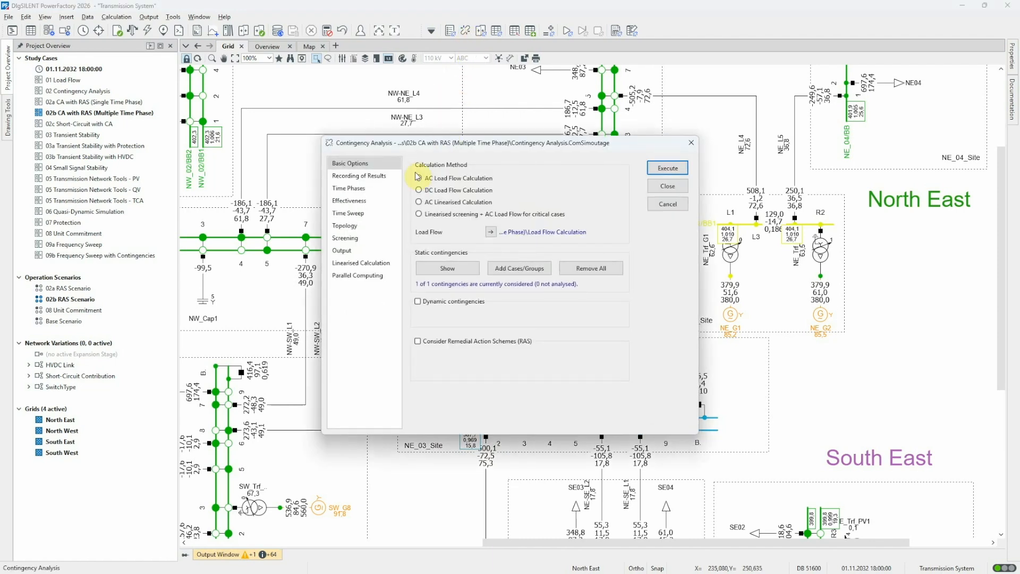
pyautogui.click(384, 188)
pyautogui.click(526, 167)
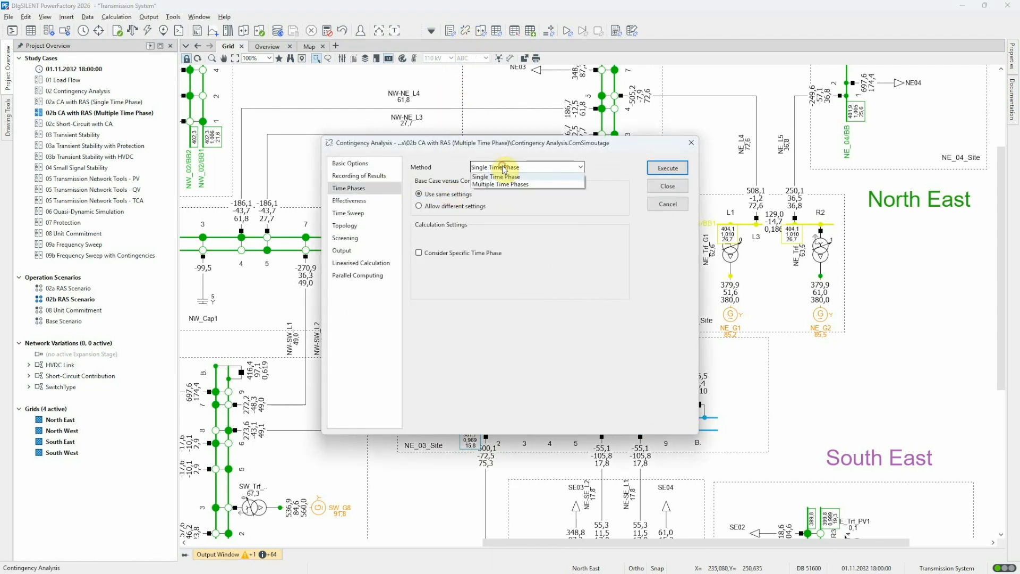
pyautogui.click(520, 186)
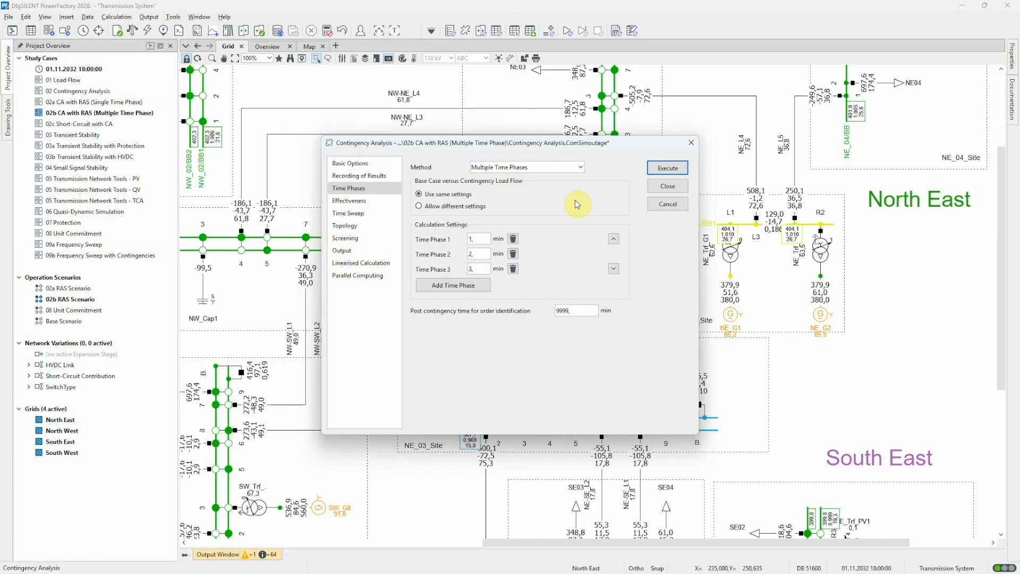
pyautogui.click(661, 169)
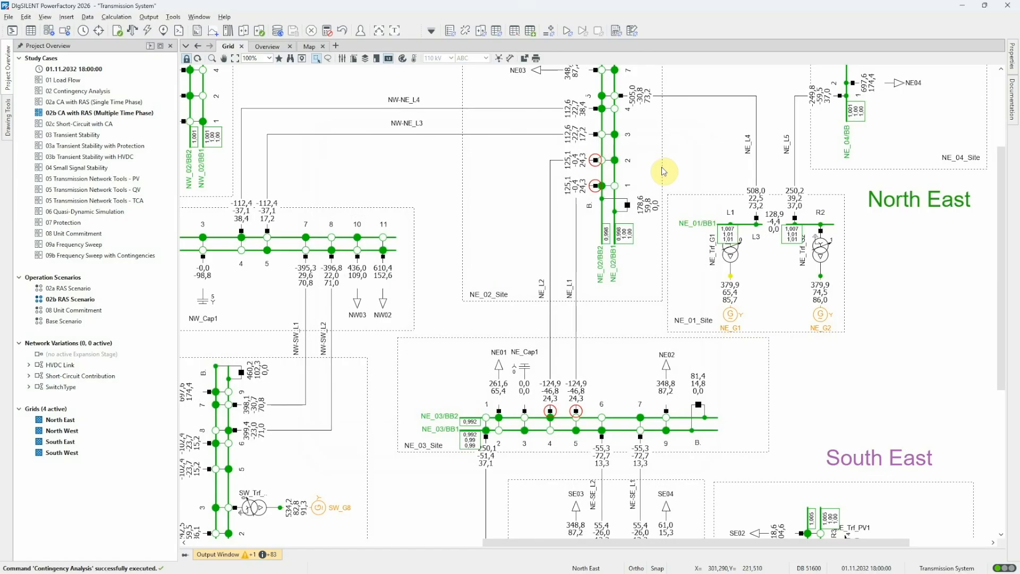
# Generate the minimum voltage violations report and filter its branch, substation or site column to NE_03
pyautogui.click(617, 31)
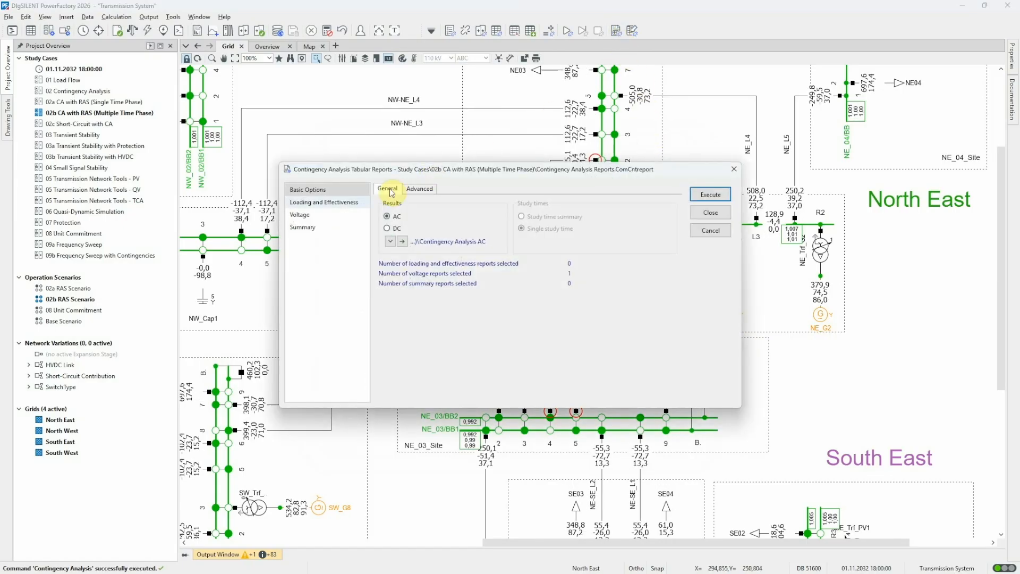
pyautogui.click(340, 215)
pyautogui.click(706, 195)
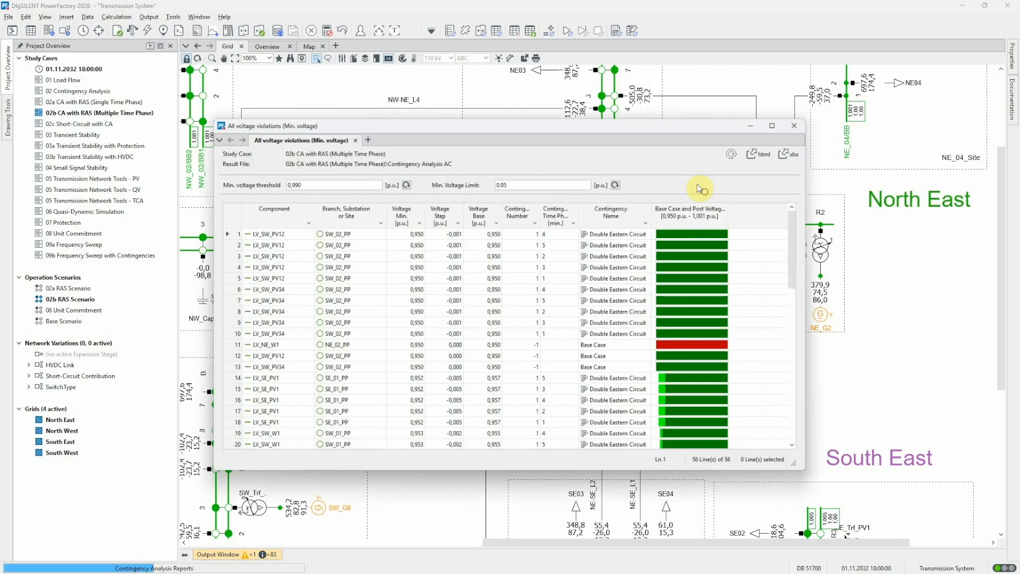
pyautogui.click(379, 222)
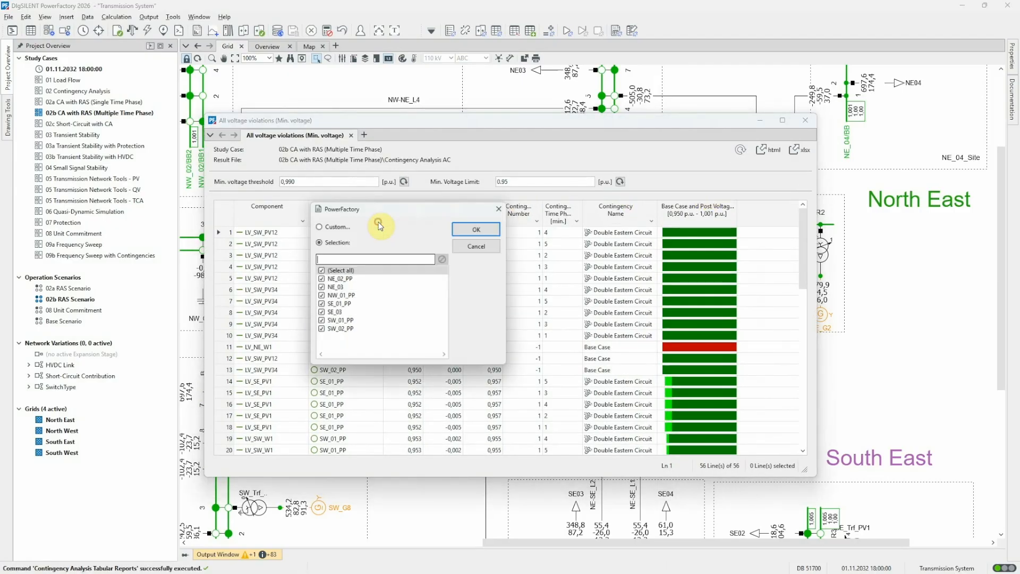
pyautogui.click(335, 288)
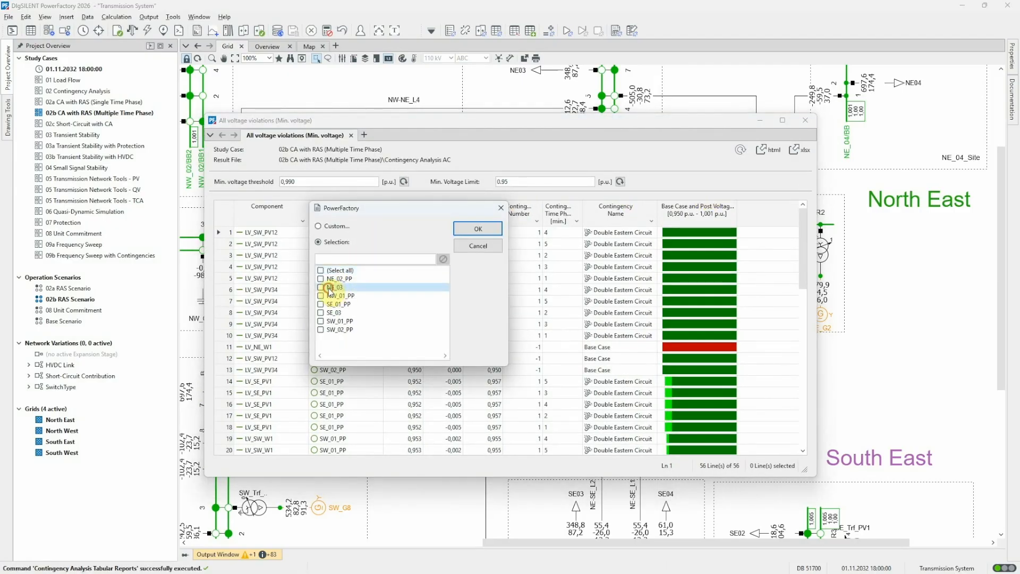
pyautogui.click(478, 228)
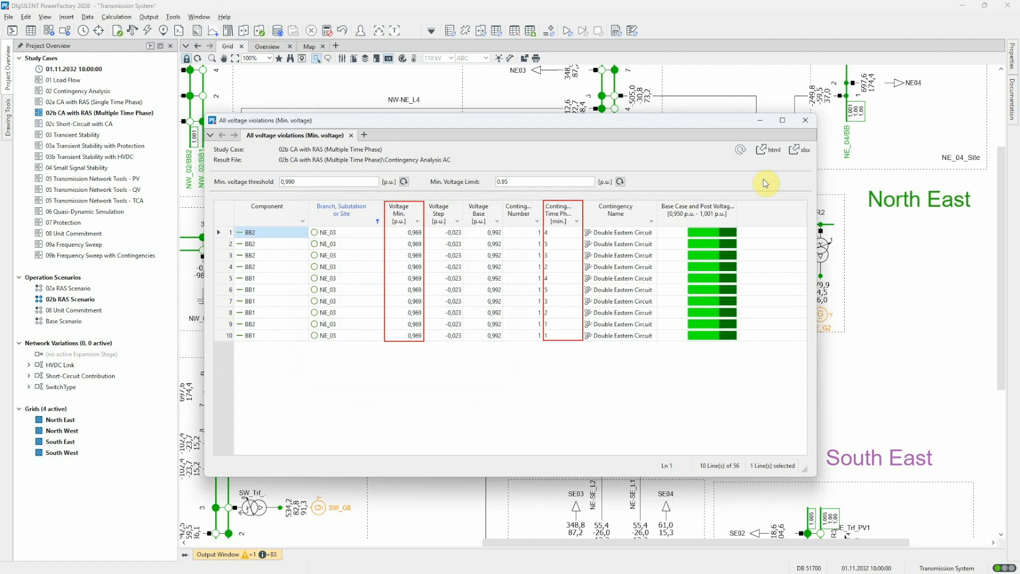
pyautogui.click(805, 120)
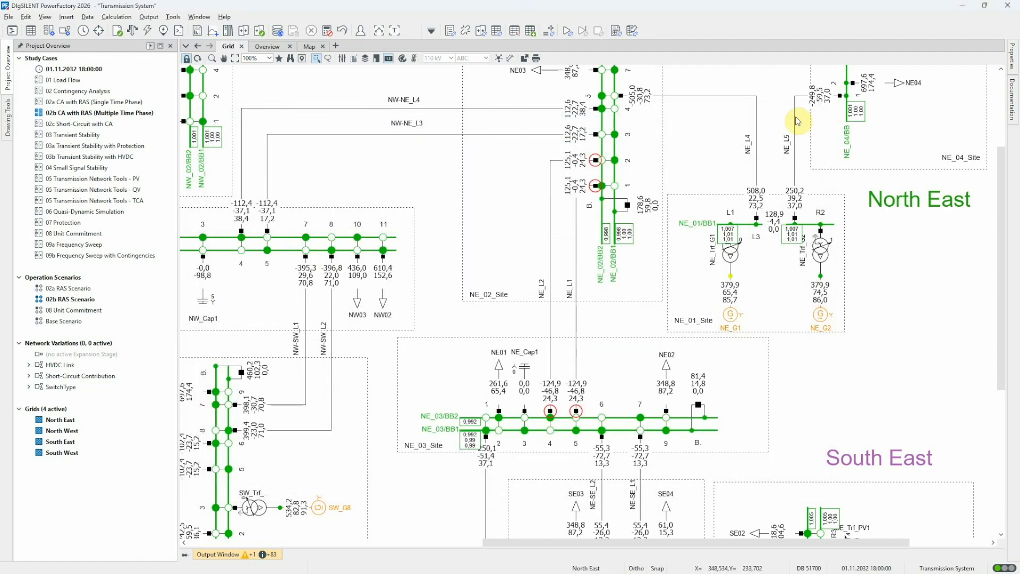
# Enable Consider Remedial Action Schemes (RAS) in the contingency analysis and list the selected schemes
pyautogui.click(465, 31)
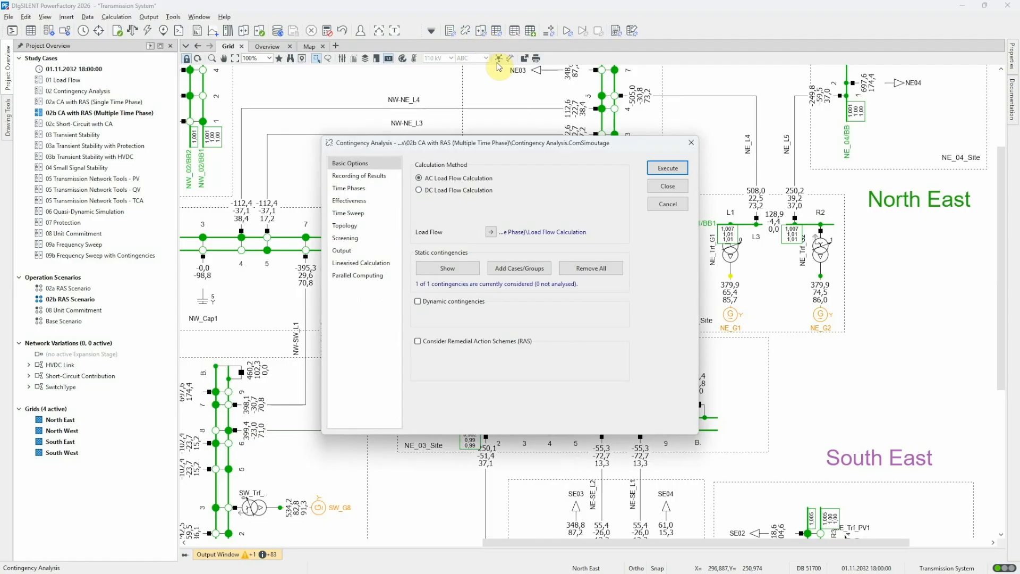
pyautogui.click(420, 341)
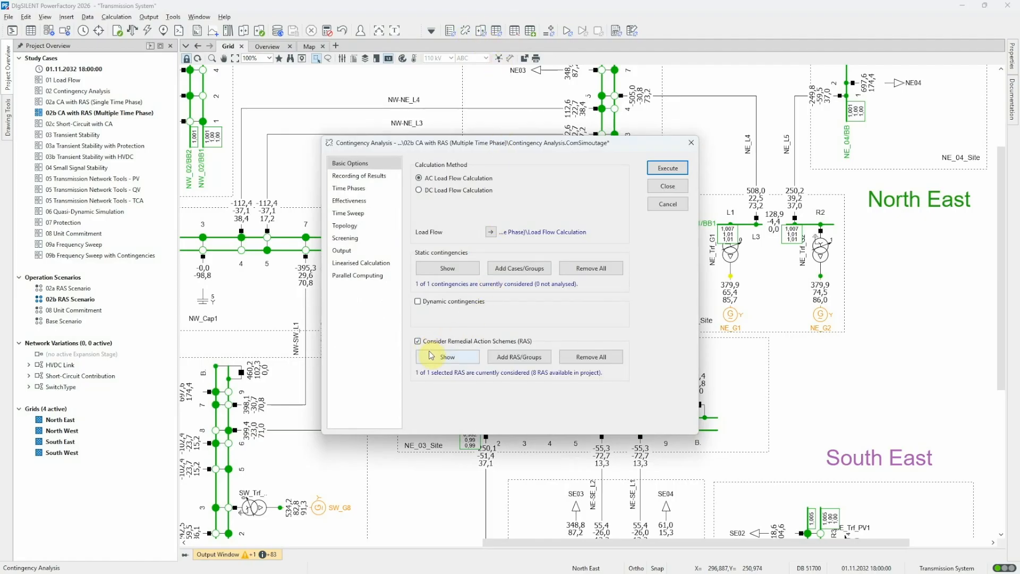
pyautogui.click(431, 355)
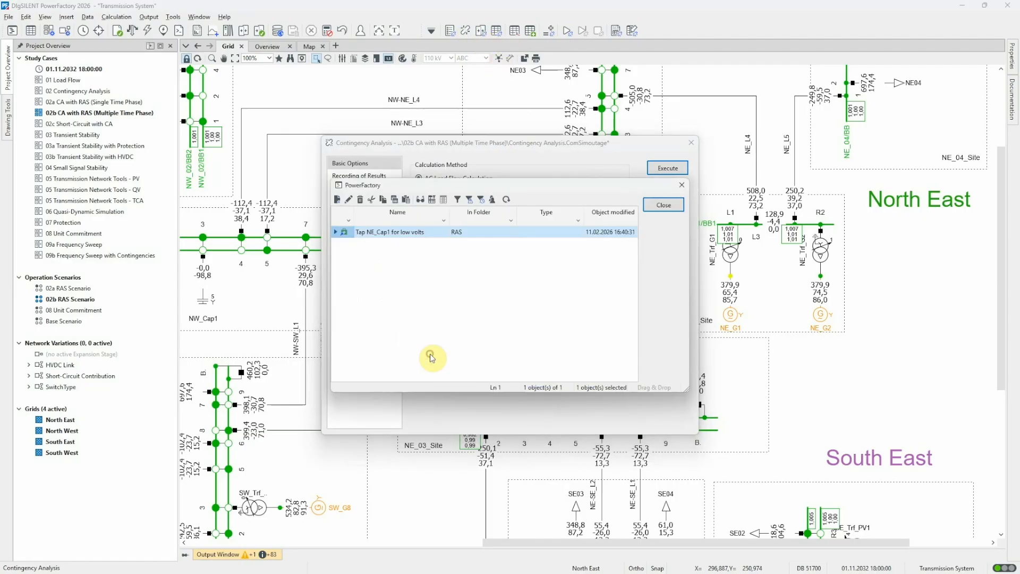
# Examine the remedial actions and the first tap event's settings in the "Tap NE_Cap1 for low volts" scheme
pyautogui.doubleClick(346, 234)
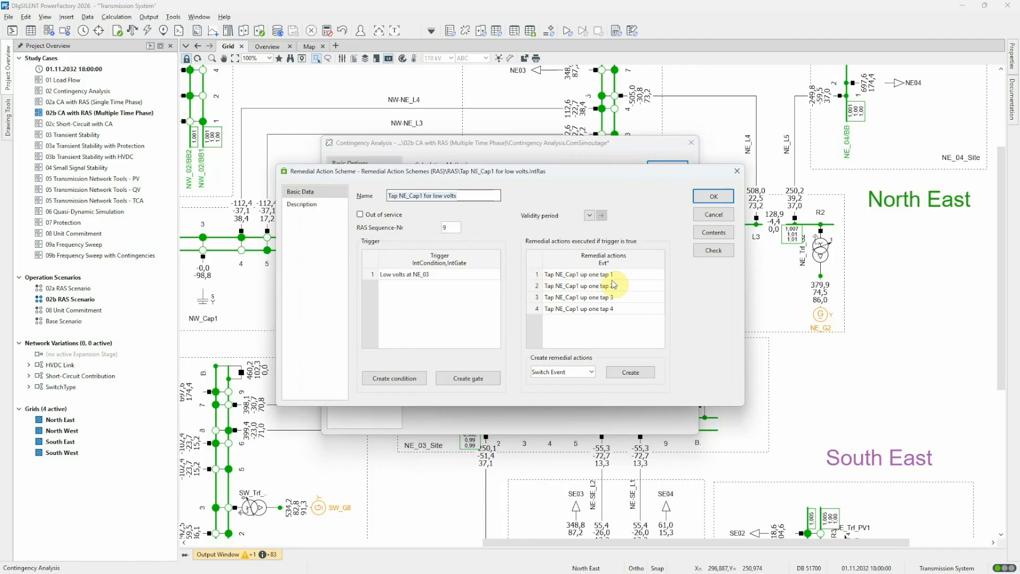
pyautogui.doubleClick(632, 275)
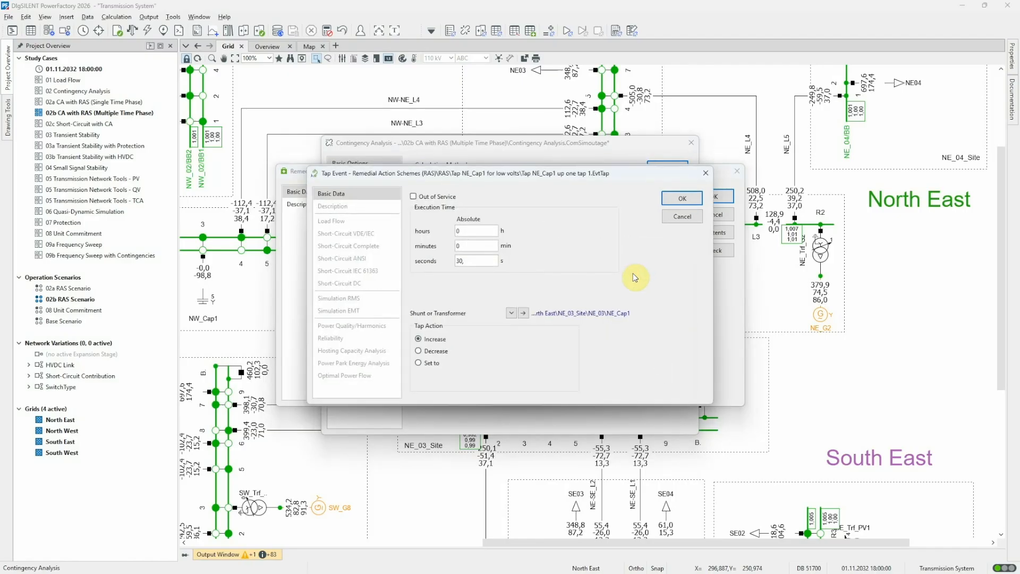
pyautogui.click(678, 201)
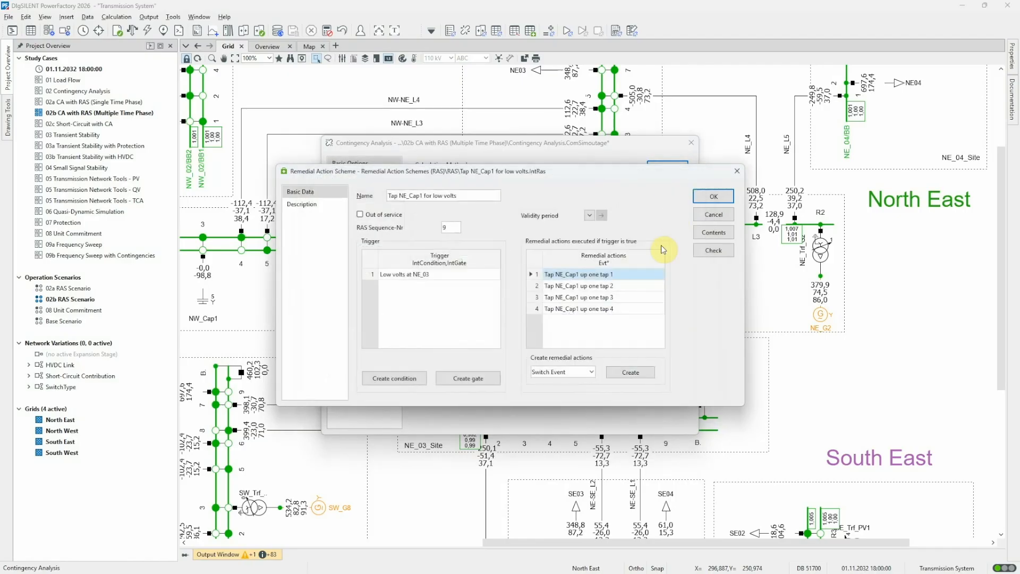
pyautogui.click(639, 287)
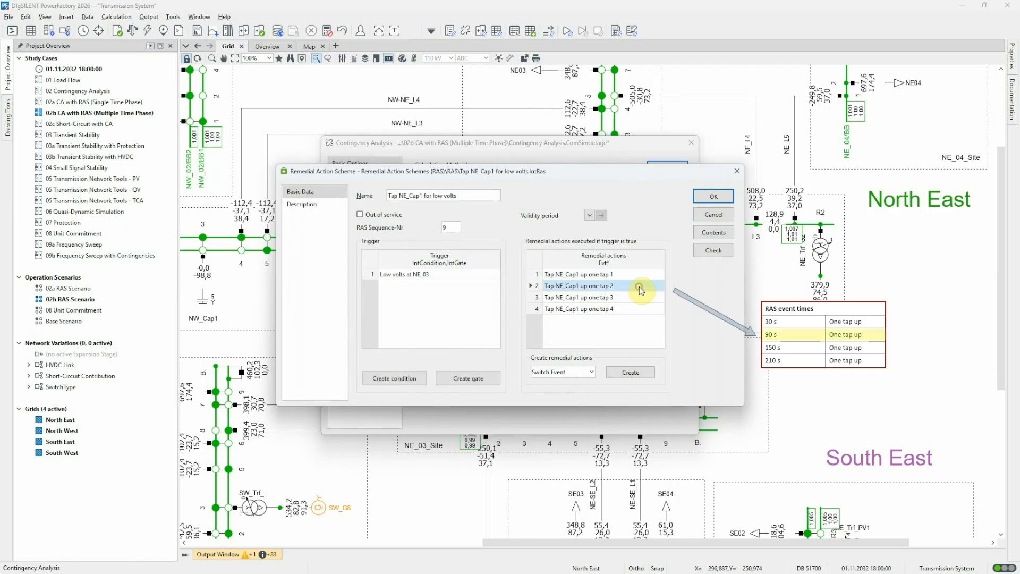
pyautogui.click(640, 298)
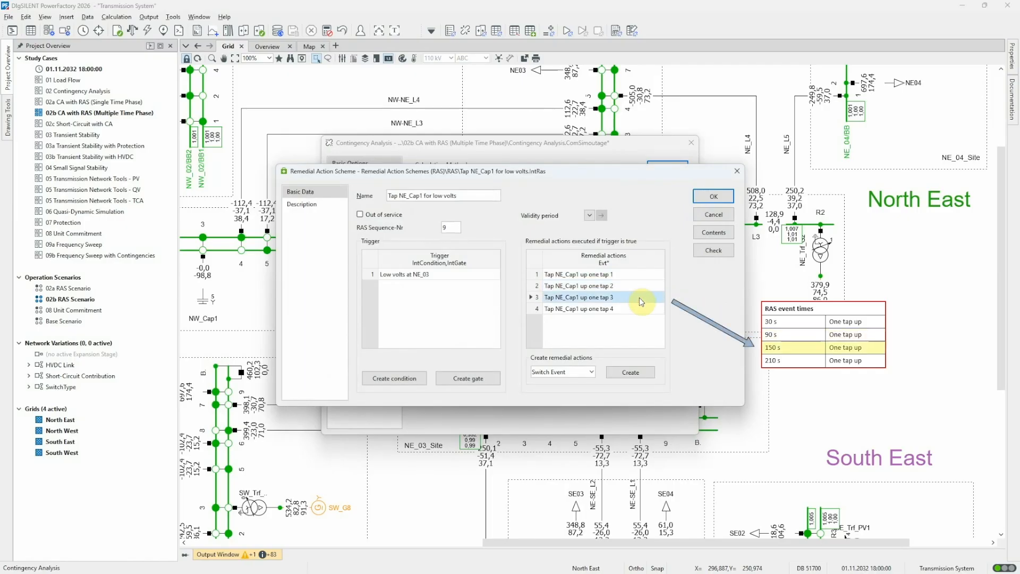
pyautogui.click(639, 308)
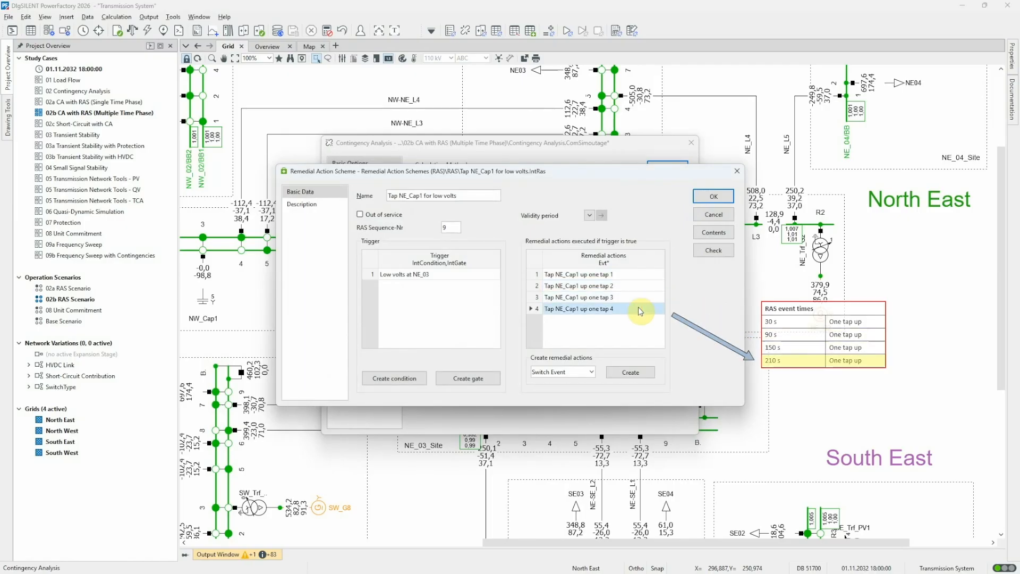
# Accept the remedial action scheme and execute the contingency analysis with RAS considered
pyautogui.click(710, 197)
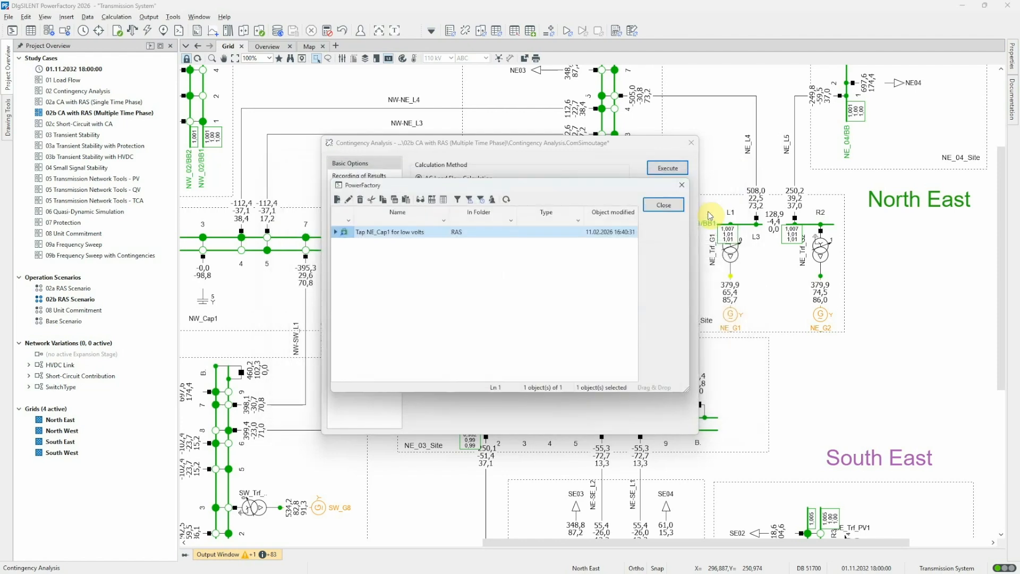
pyautogui.click(657, 203)
pyautogui.click(658, 169)
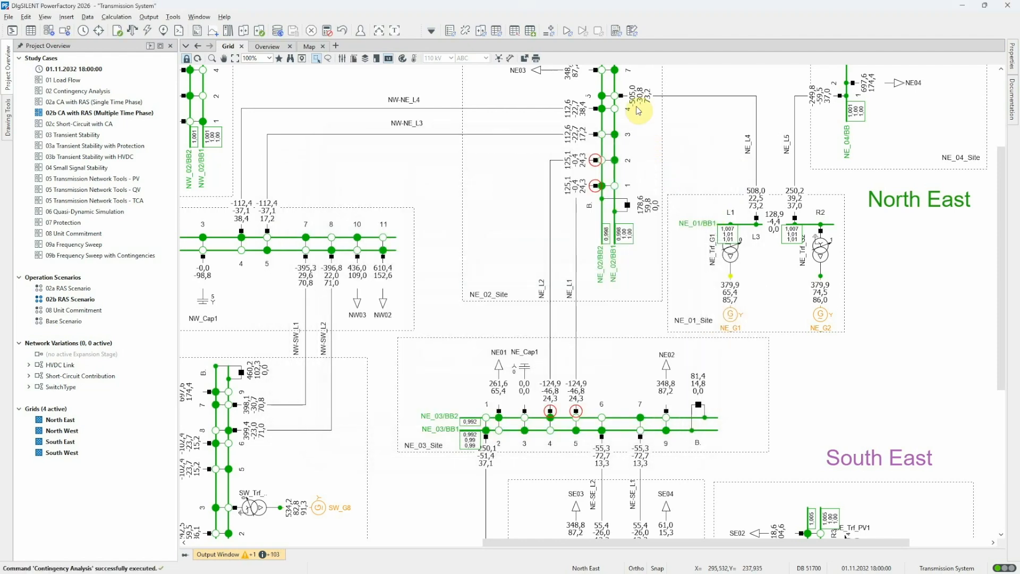
# Regenerate the minimum voltage violations report for the RAS analysis and show only the NE_03 entries
pyautogui.click(615, 30)
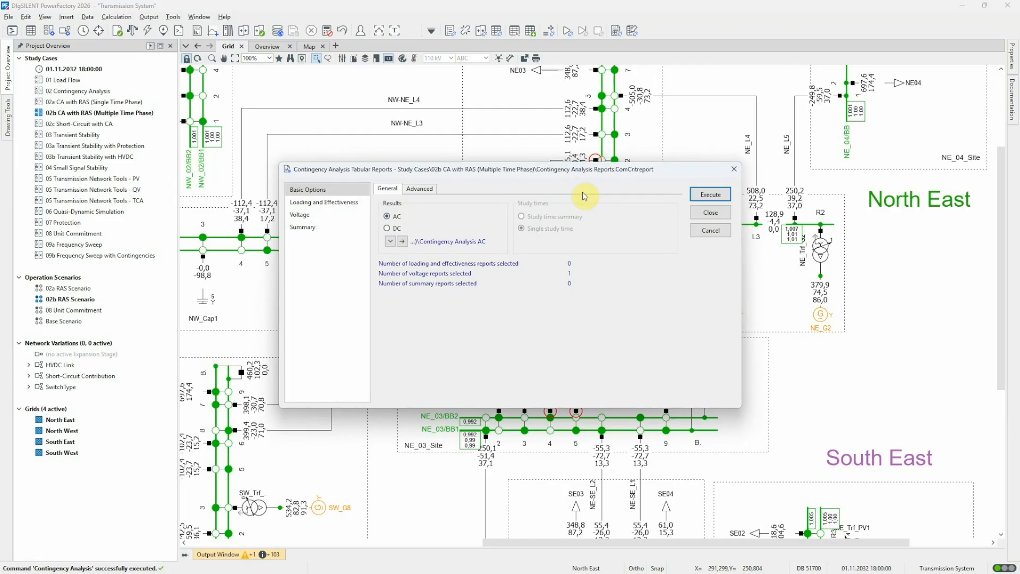
pyautogui.click(712, 197)
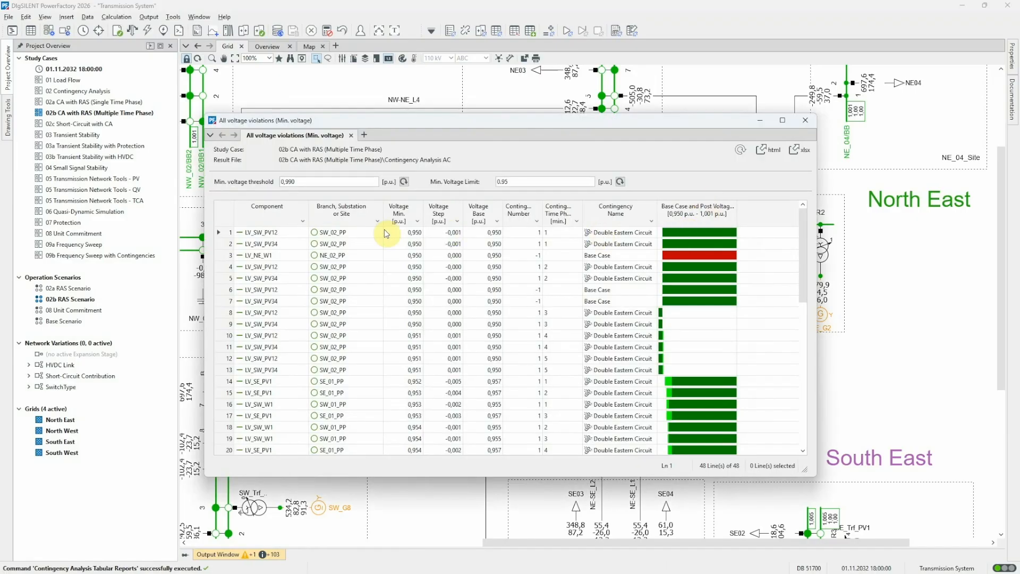
pyautogui.click(377, 221)
pyautogui.click(332, 270)
pyautogui.click(333, 286)
pyautogui.click(494, 230)
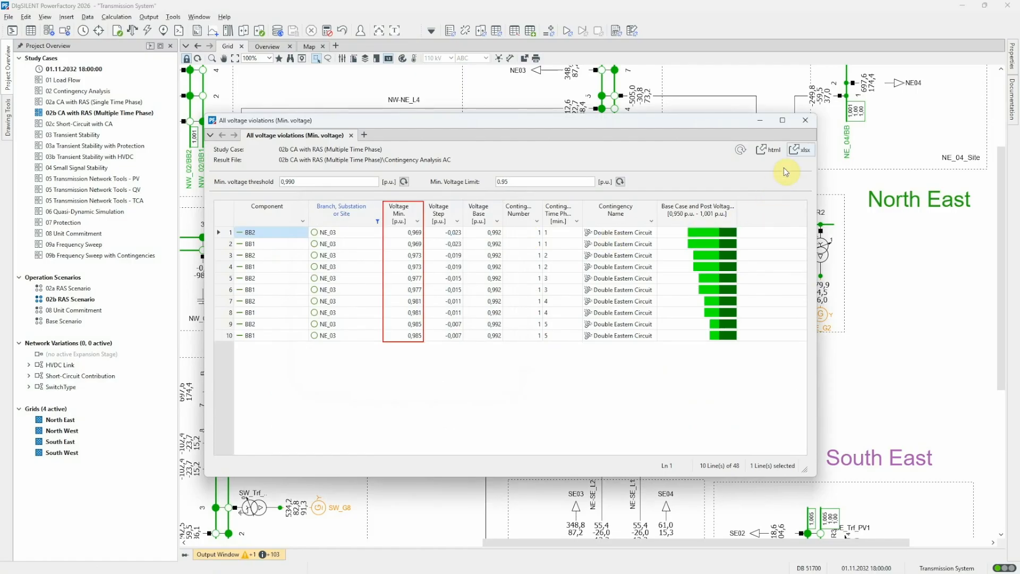
pyautogui.click(804, 121)
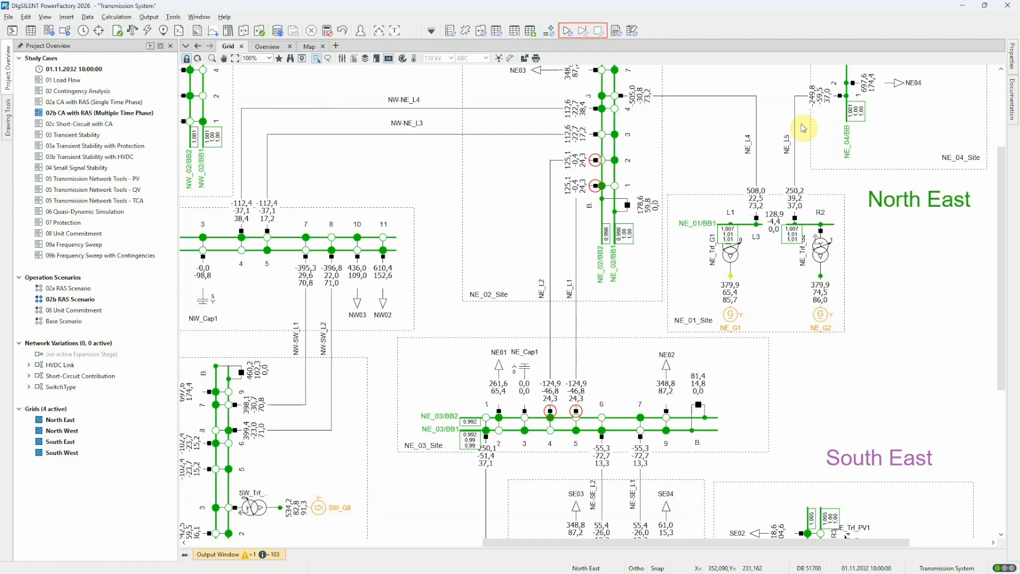
# Start a contingency trace for the Double Eastern Circuit contingency
pyautogui.click(567, 33)
pyautogui.click(348, 238)
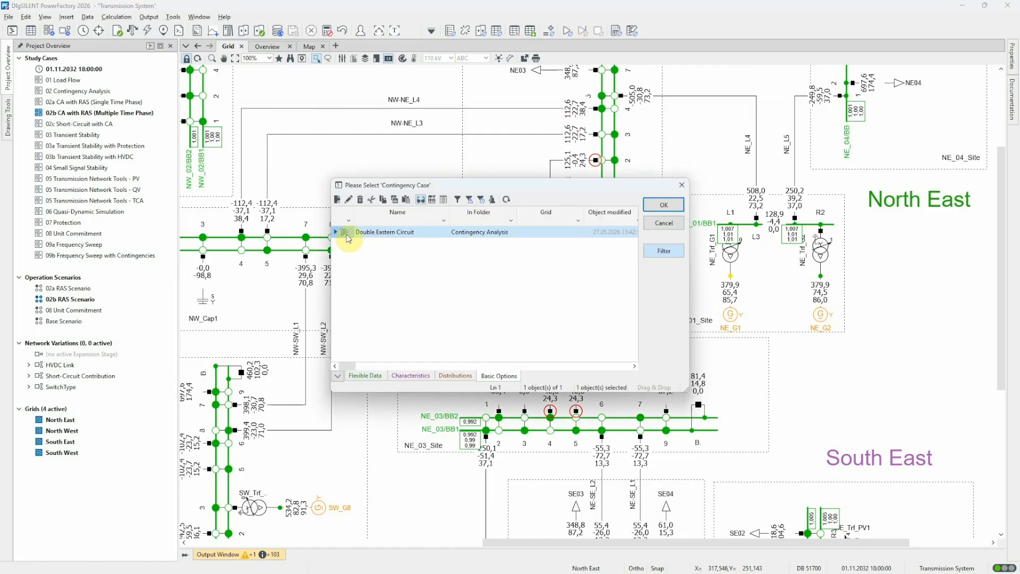
pyautogui.doubleClick(348, 238)
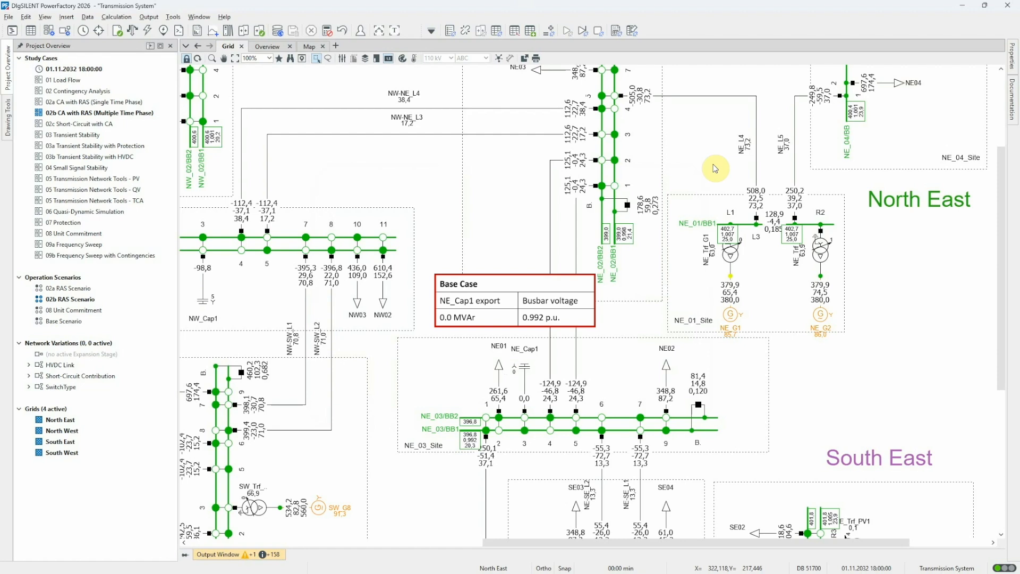
# Advance the Double Eastern Circuit trace from the base case through the successive time phases to time phase 5
pyautogui.click(583, 33)
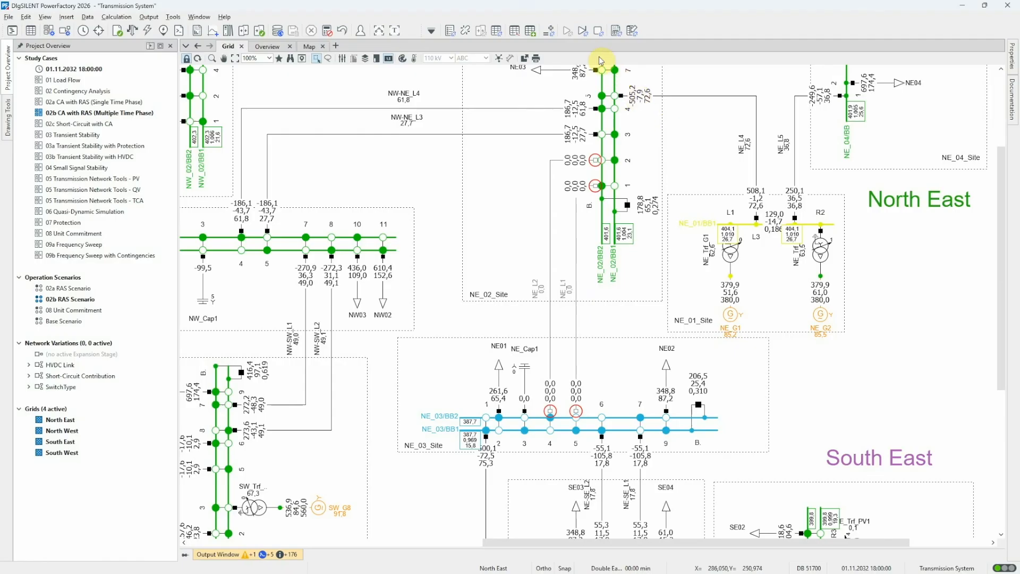
pyautogui.click(583, 35)
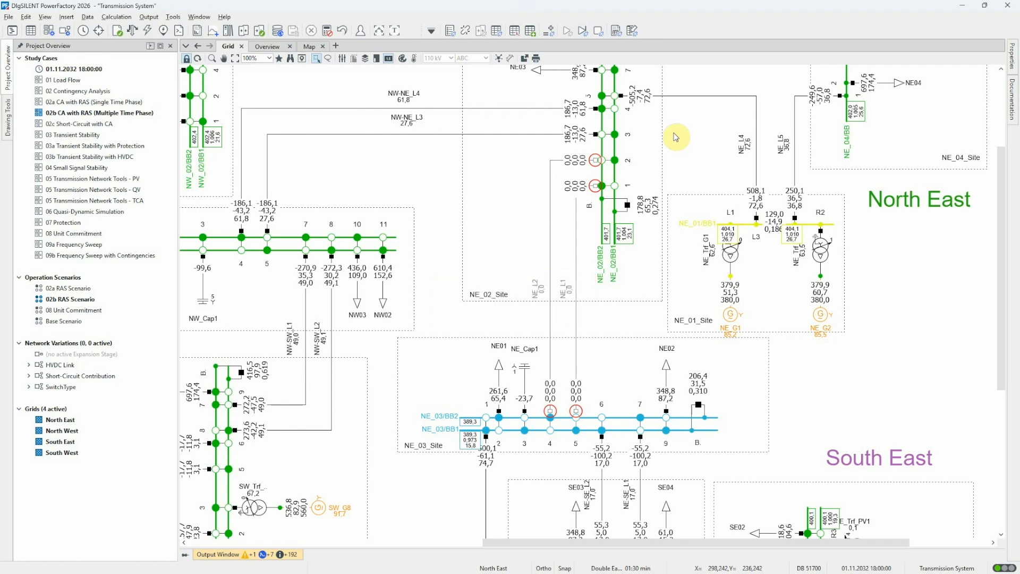
pyautogui.click(584, 32)
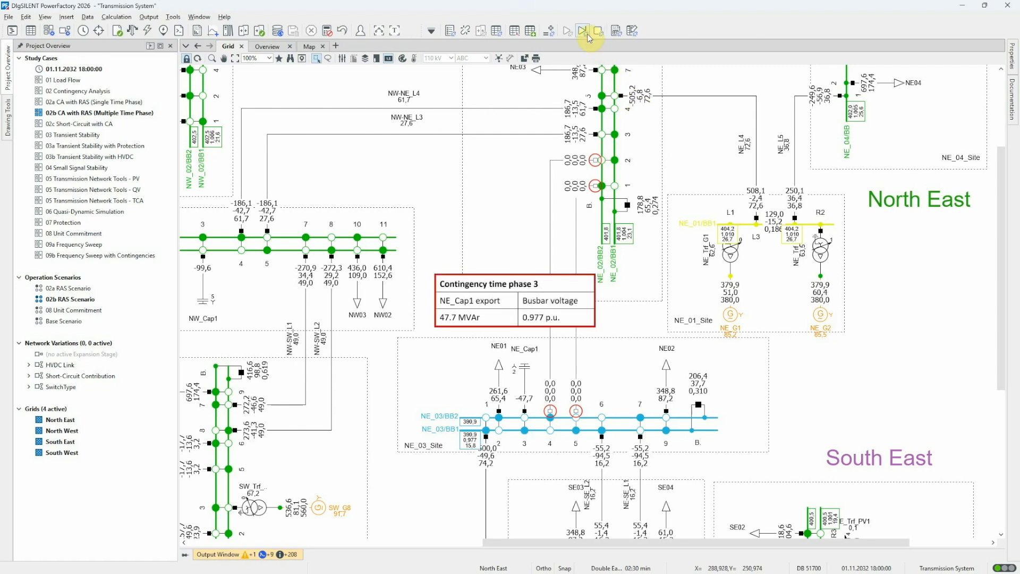
pyautogui.click(584, 32)
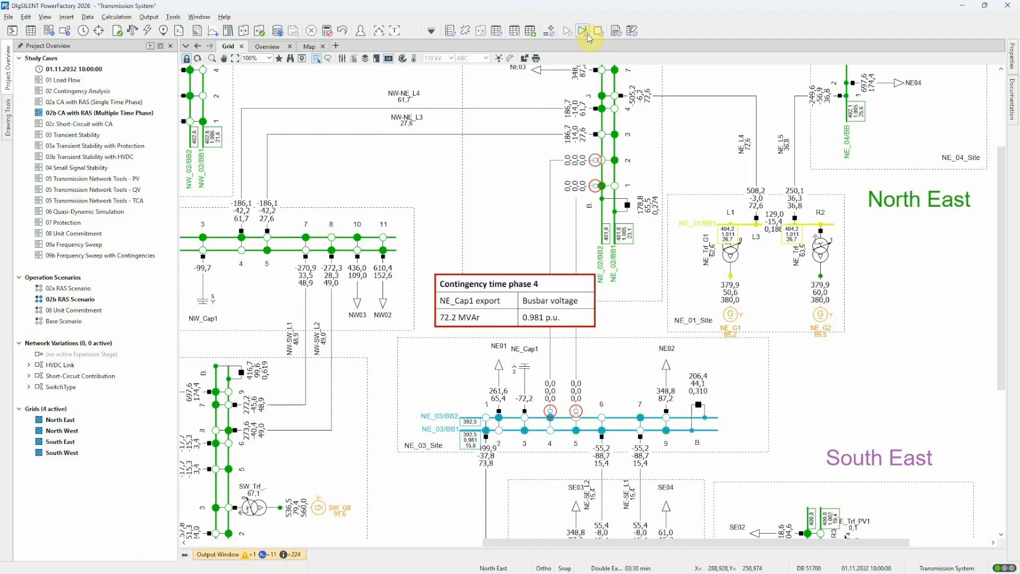
pyautogui.click(586, 34)
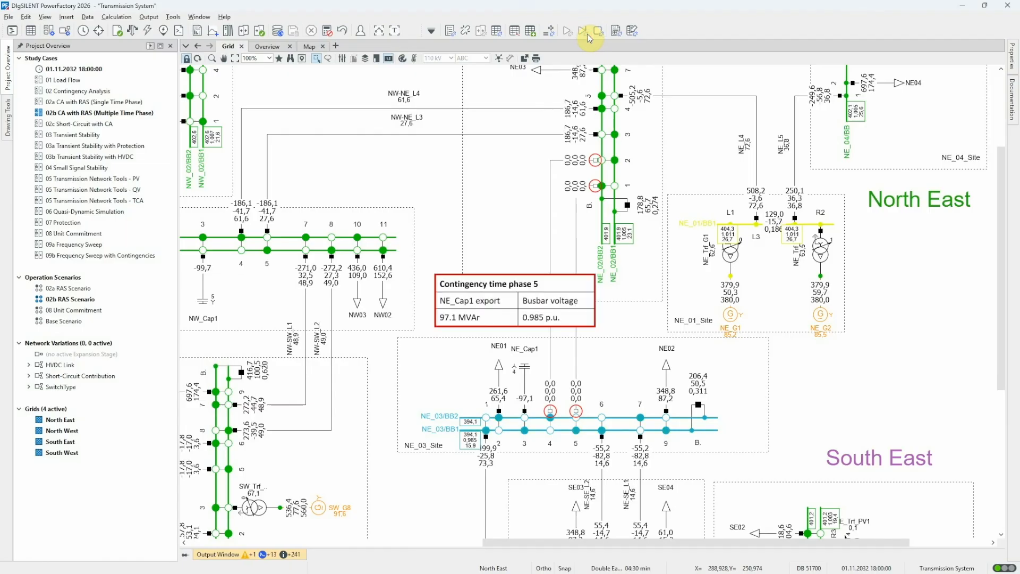